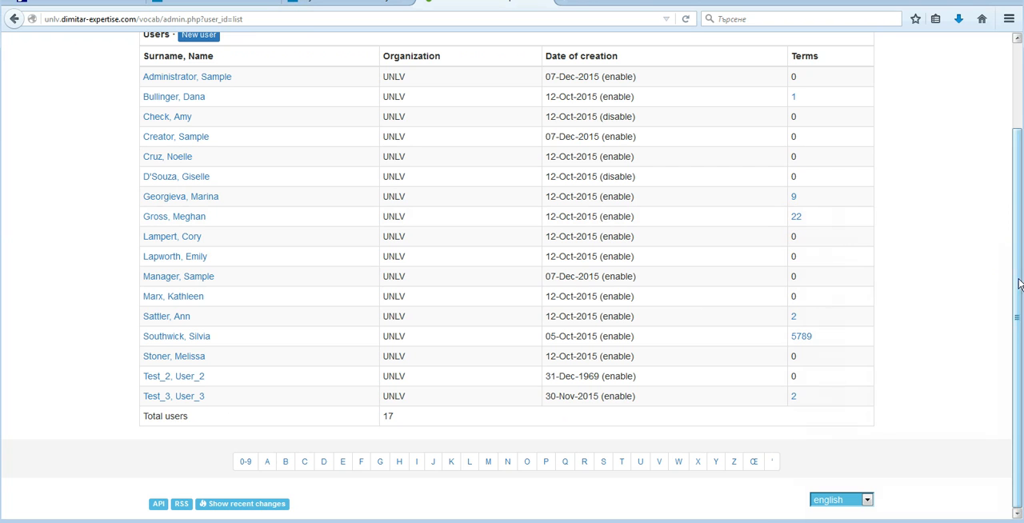
Review the main menu options available to the current account from the top of the users list.
left_click_drag(1017, 309, 1020, 192)
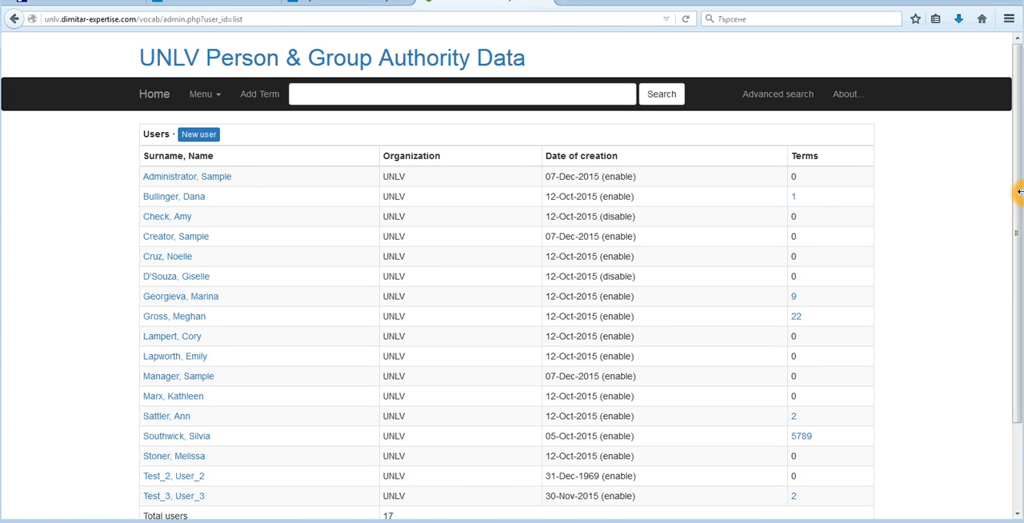
left_click(213, 97)
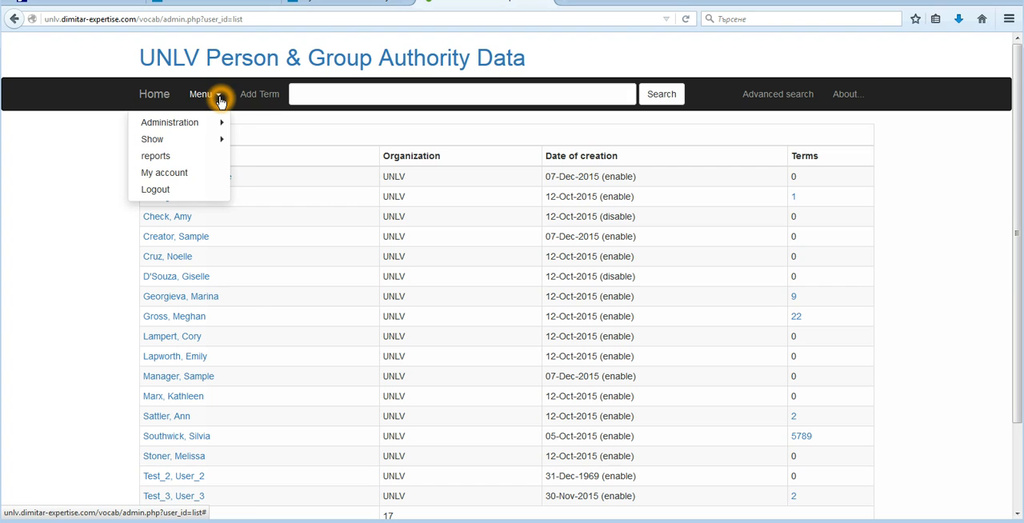
mouse_move(222, 99)
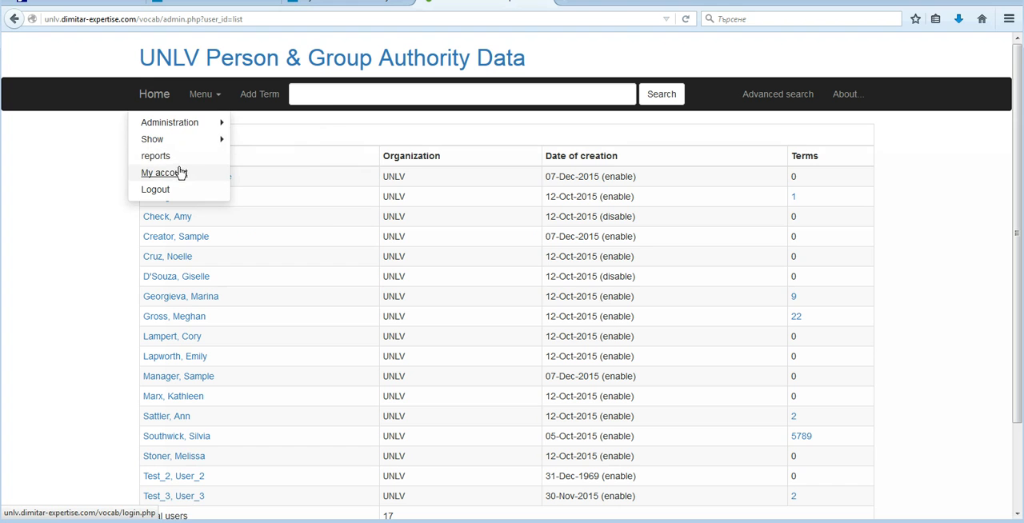
mouse_move(176, 130)
Open the editor for a new term and clear its Candidate term option.
left_click(266, 97)
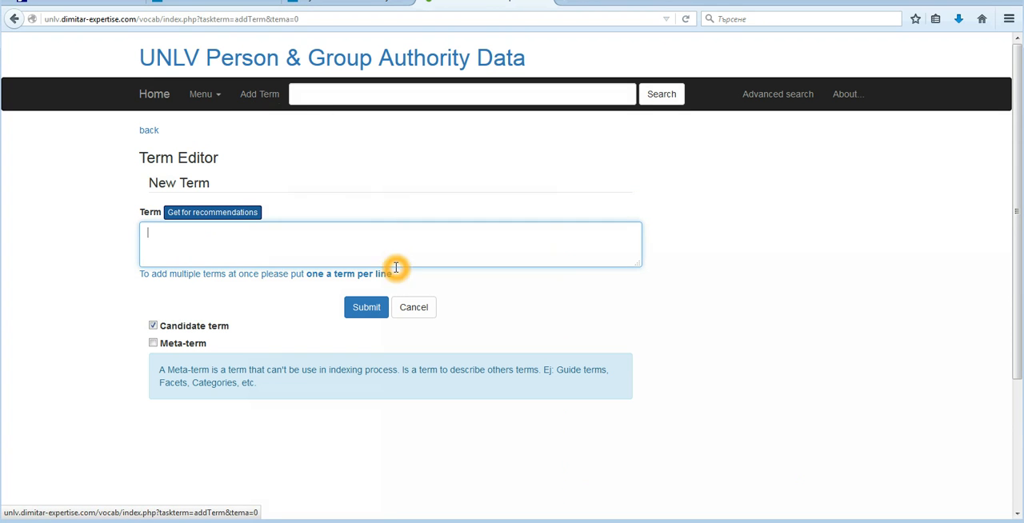
left_click(207, 337)
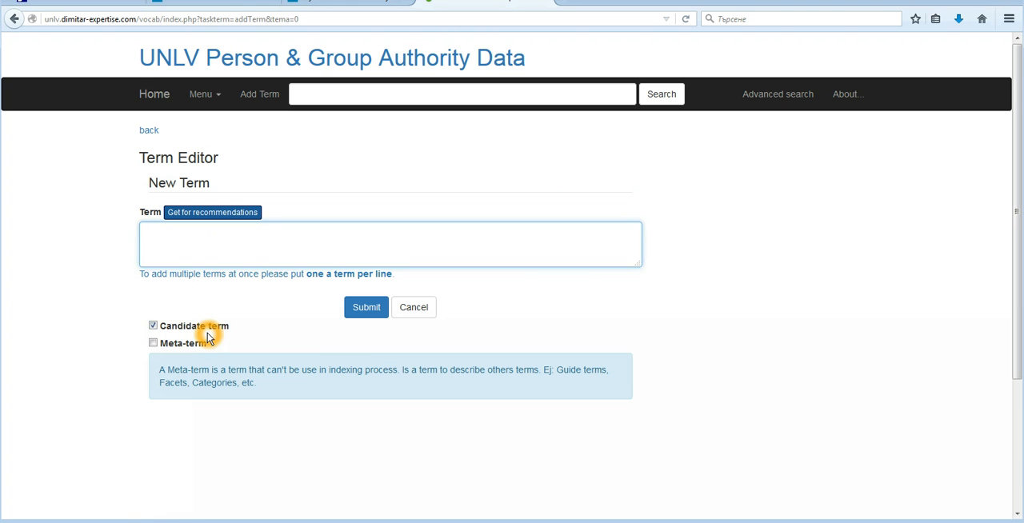
left_click(151, 323)
left_click(206, 337)
left_click(154, 326)
left_click(153, 326)
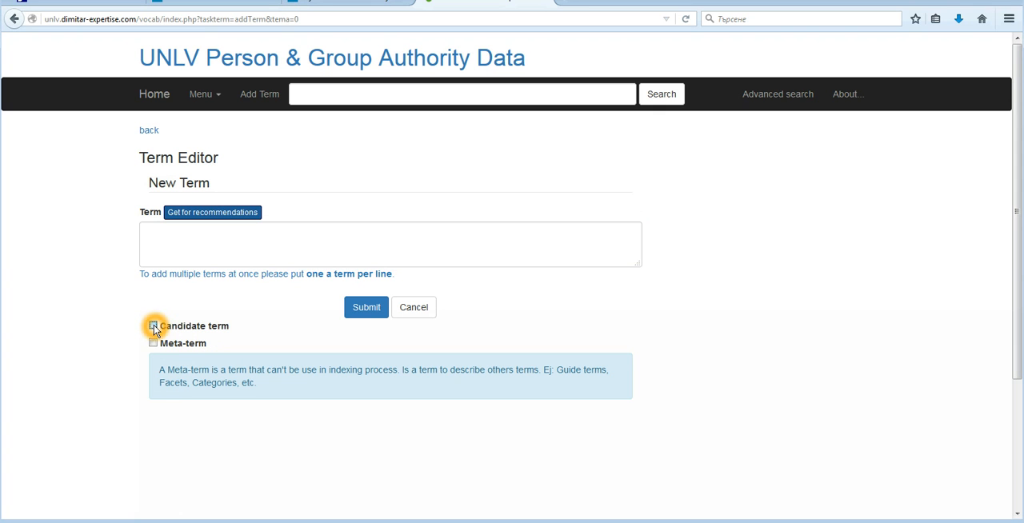
left_click(210, 333)
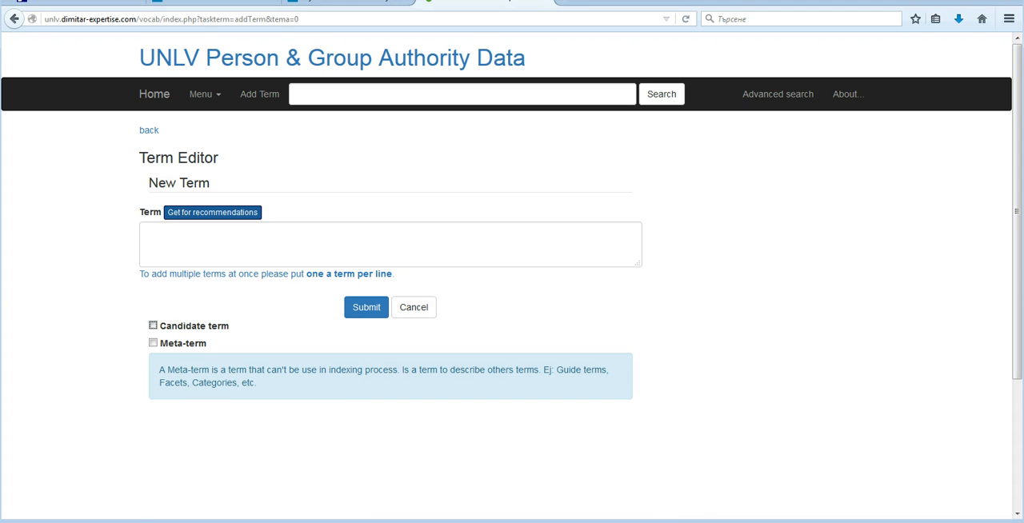
Log out of the current account.
mouse_move(253, 522)
left_click(205, 93)
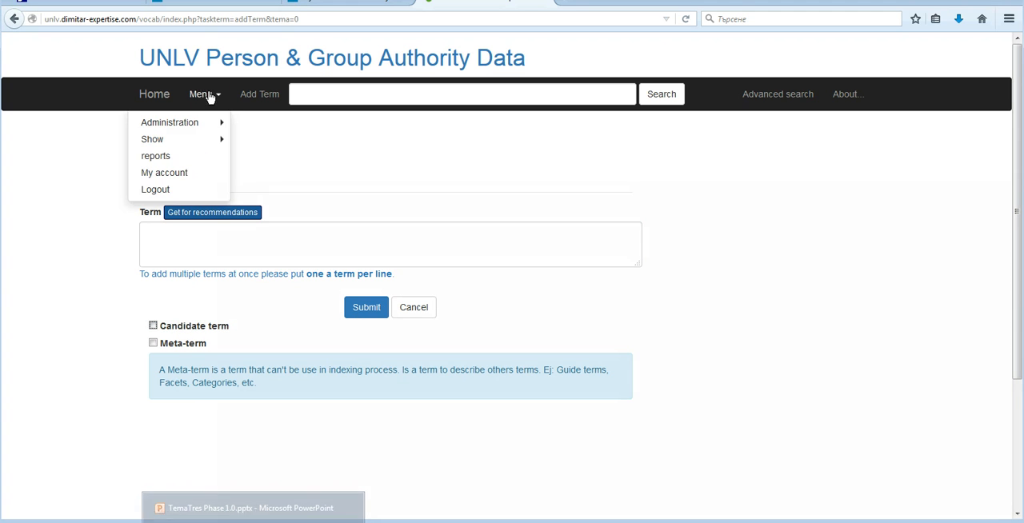
left_click(157, 192)
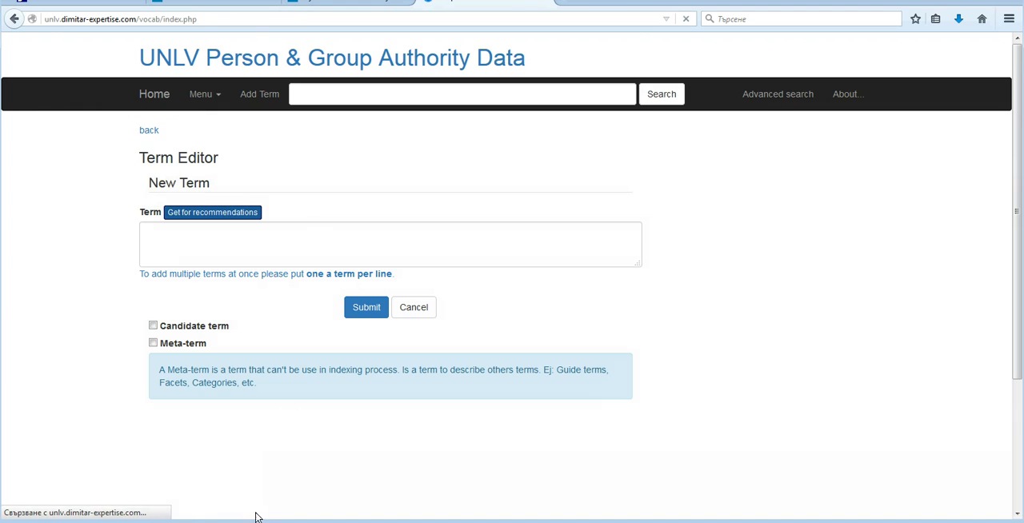
Switch to the TemaTres Phase 1.0.pptx presentation in PowerPoint and read the Metadata creator slide's access limits and test credentials.
left_click(207, 519)
left_click(85, 214)
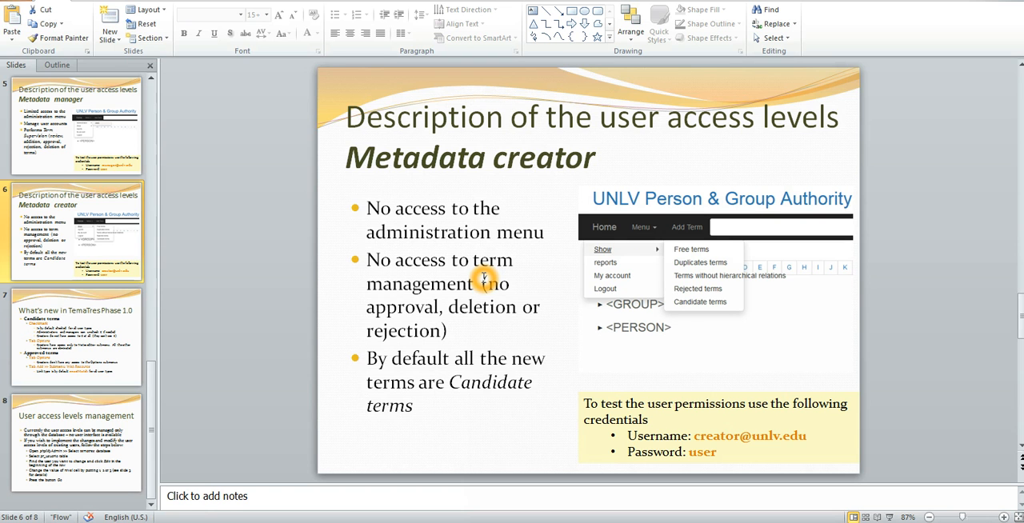
left_click(474, 225)
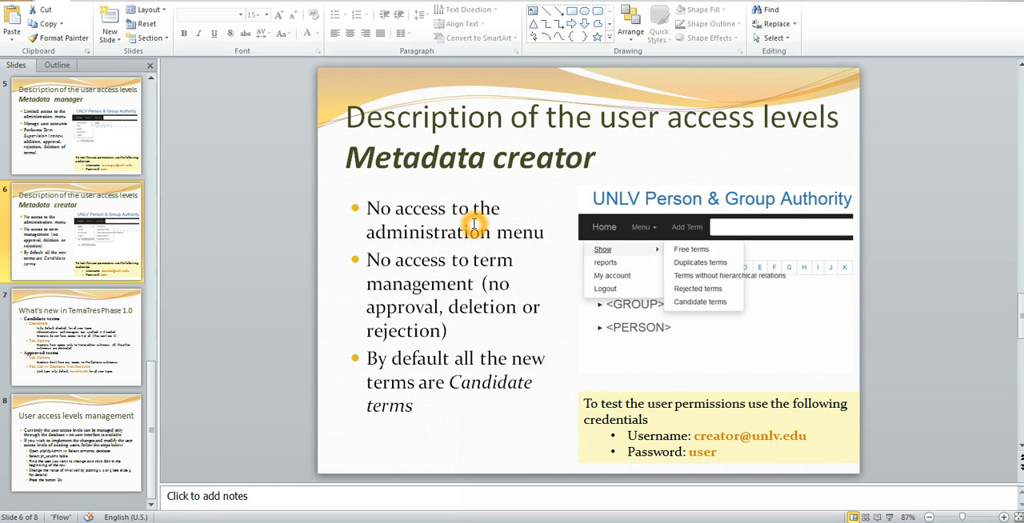
left_click(526, 219)
left_click(517, 246)
left_click(417, 270)
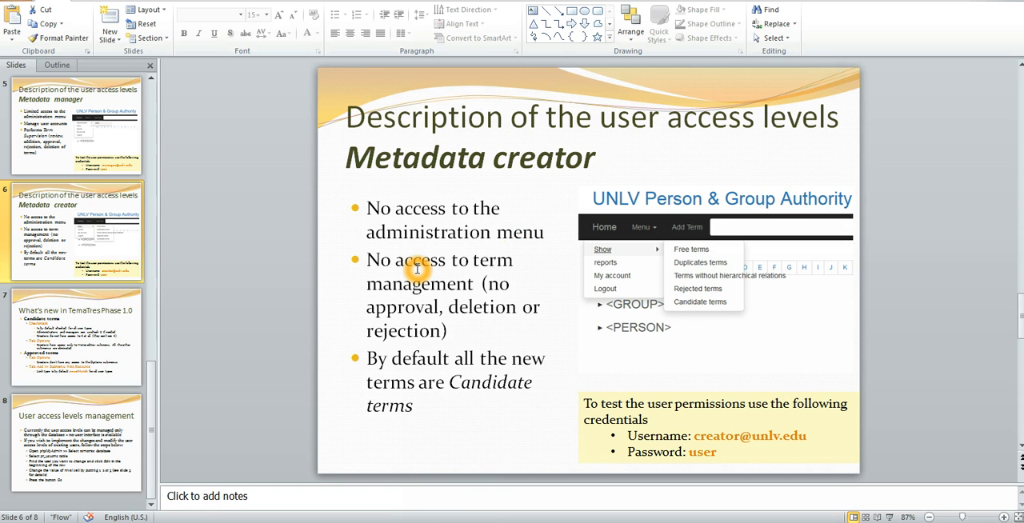
left_click(442, 296)
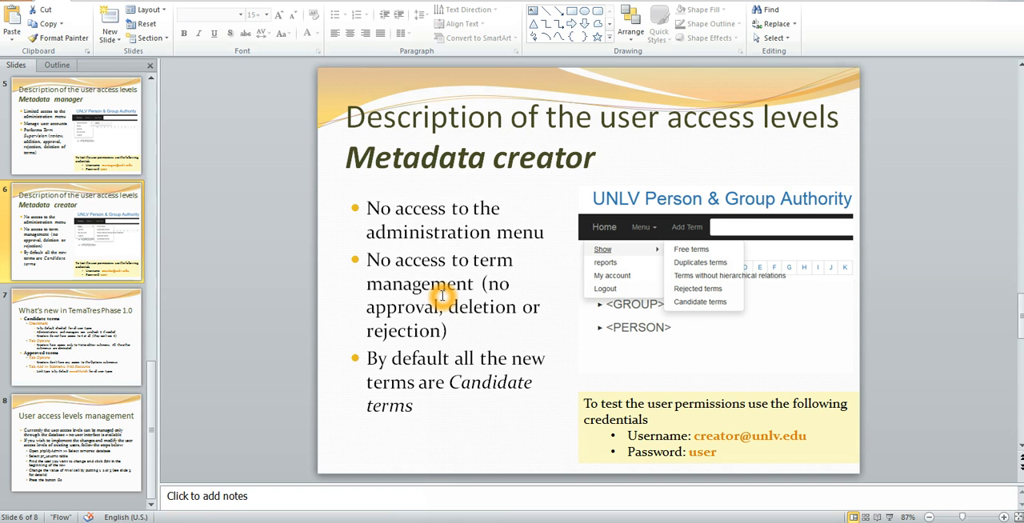
left_click(467, 336)
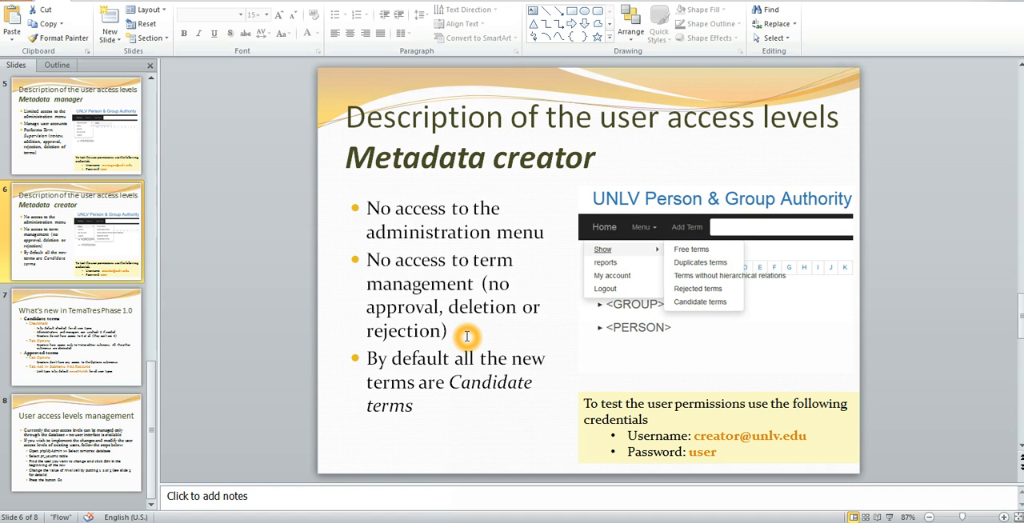
left_click(484, 378)
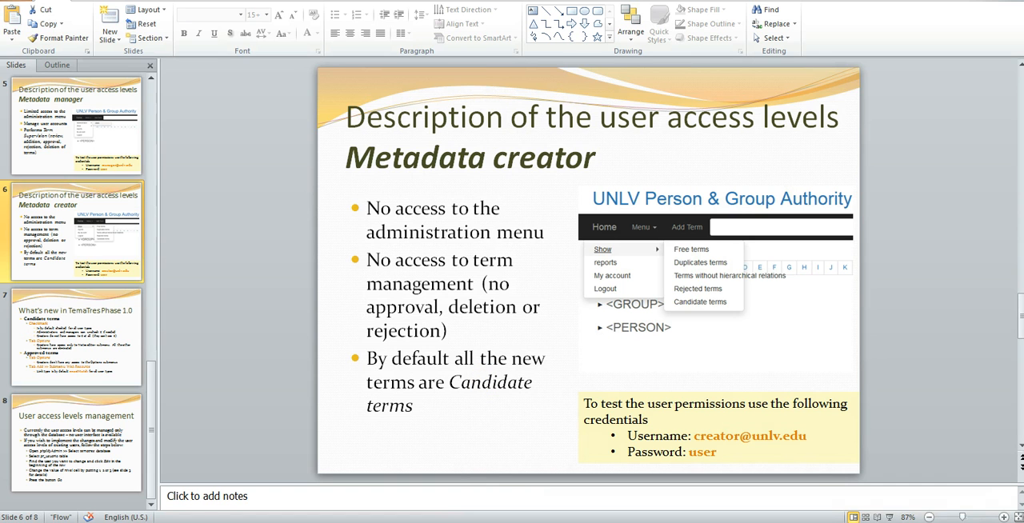
left_click(615, 411)
left_click(710, 441)
Switch back to Firefox and log in to the vocabulary with the metadata creator account's e-mail and password.
left_click(198, 503)
left_click(120, 514)
left_click(401, 178)
left_click(206, 94)
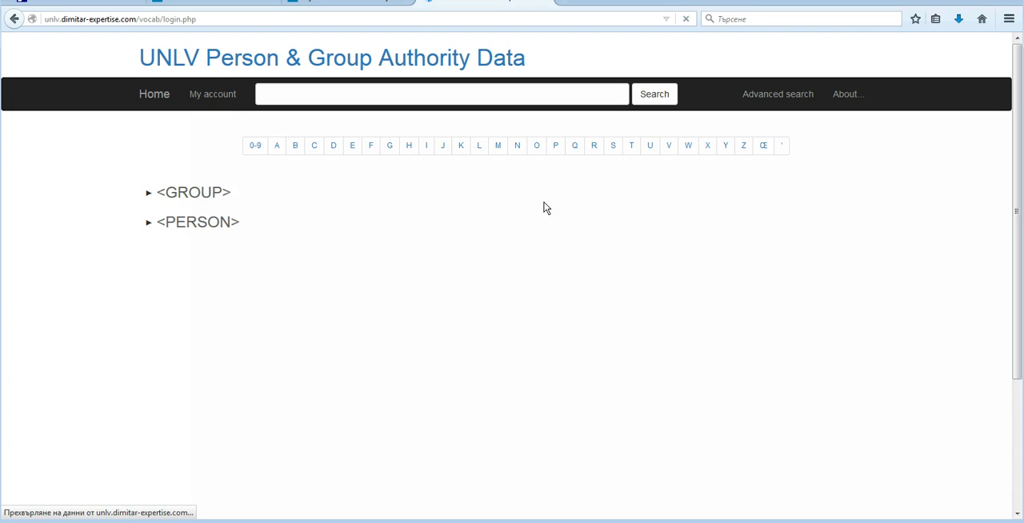
left_click(548, 205)
left_click(499, 190)
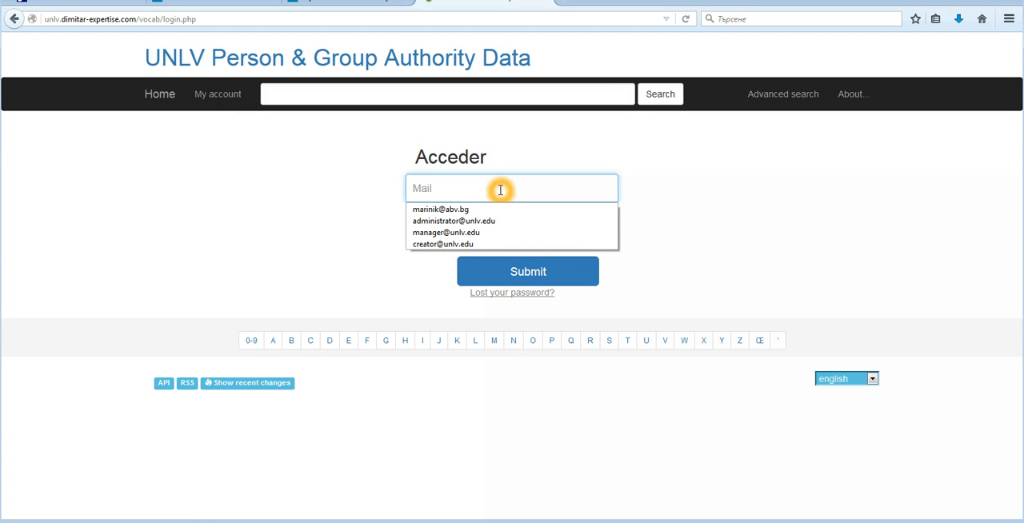
left_click(447, 244)
left_click(463, 225)
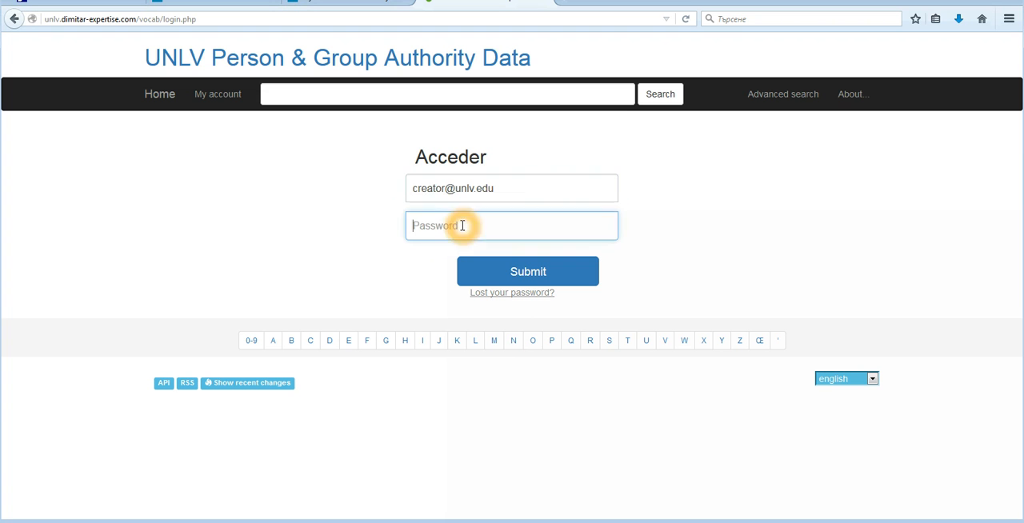
type("1234")
left_click(525, 277)
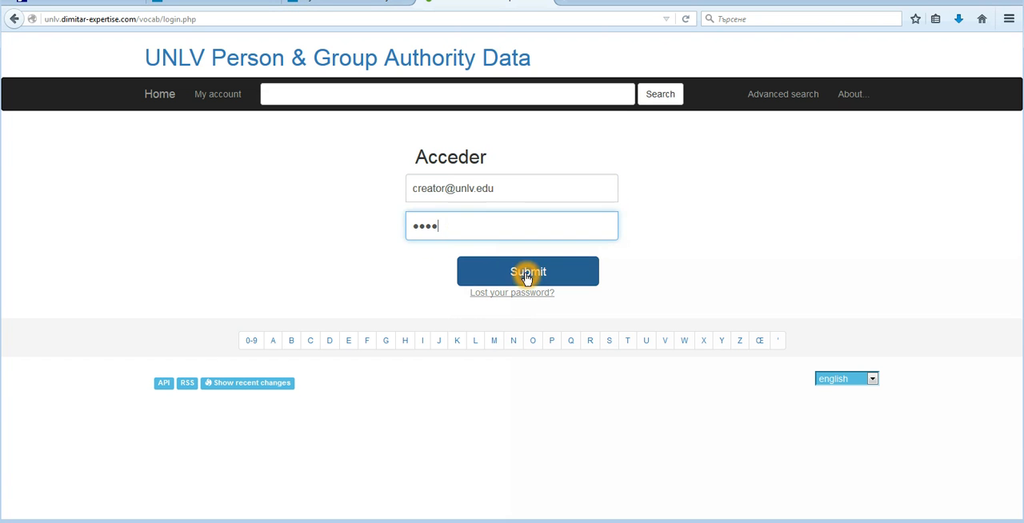
Show the list of candidate terms and open the new term editor to check the options the creator account gets.
left_click(209, 101)
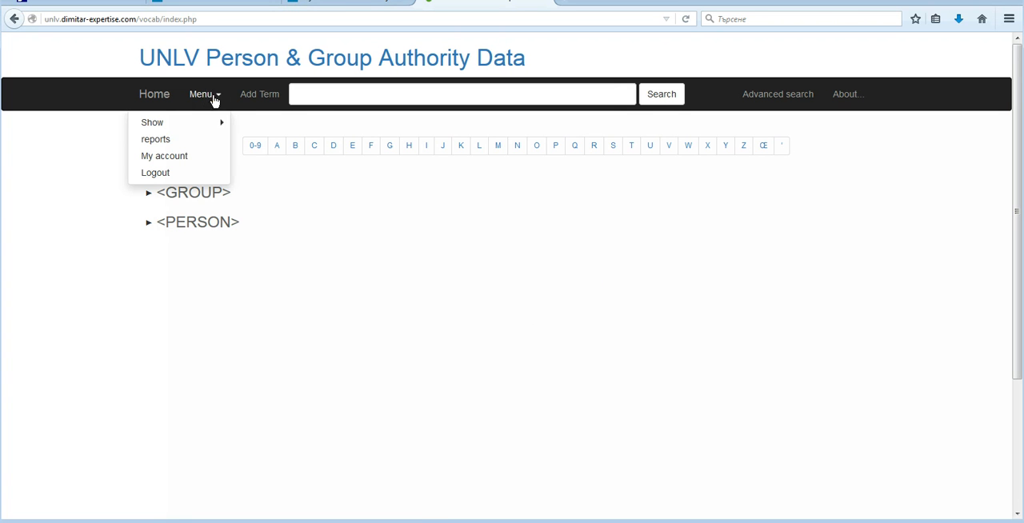
left_click(154, 124)
left_click(155, 124)
left_click(204, 126)
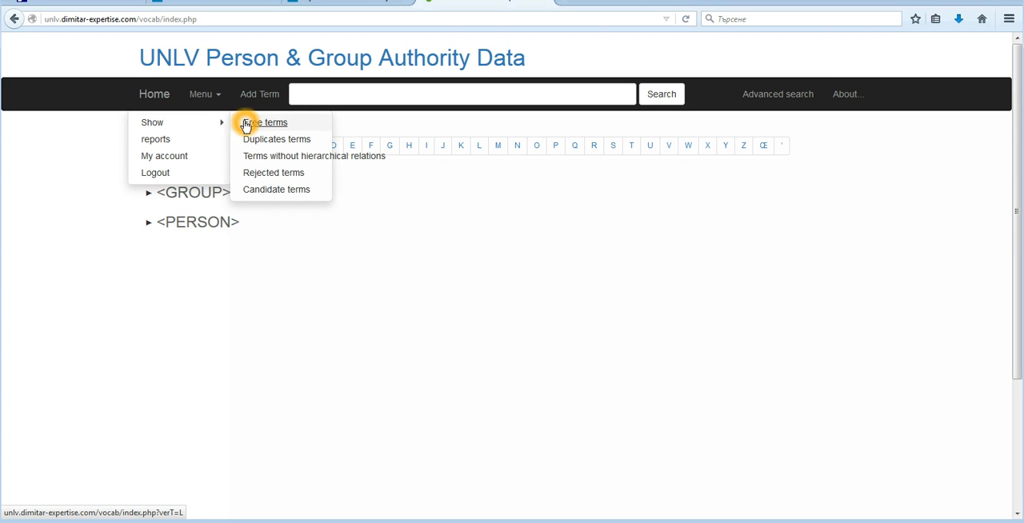
left_click(289, 194)
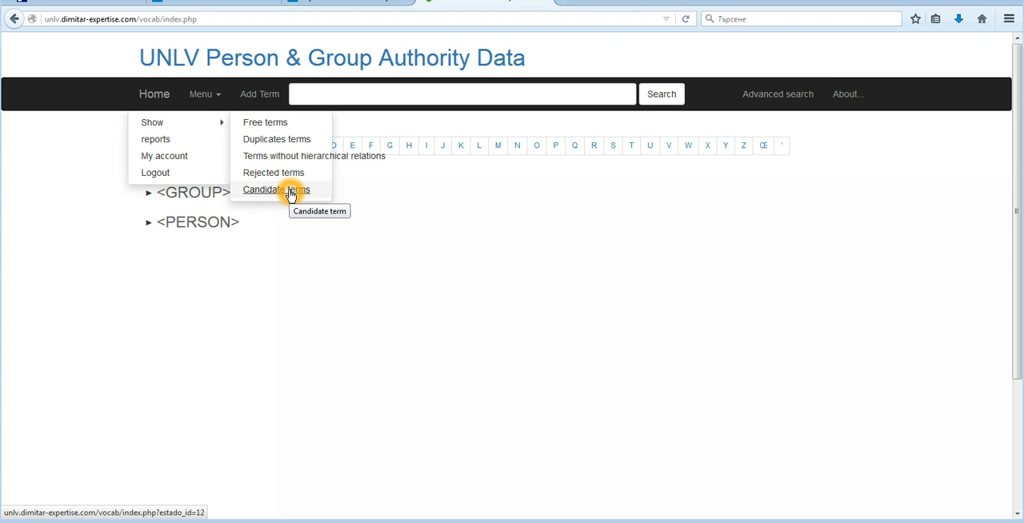
left_click(478, 346)
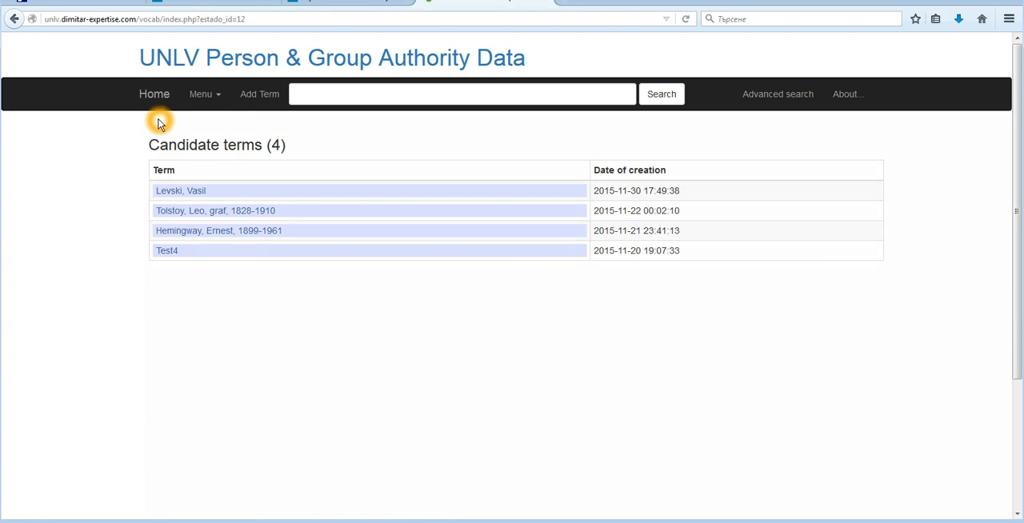
left_click(272, 96)
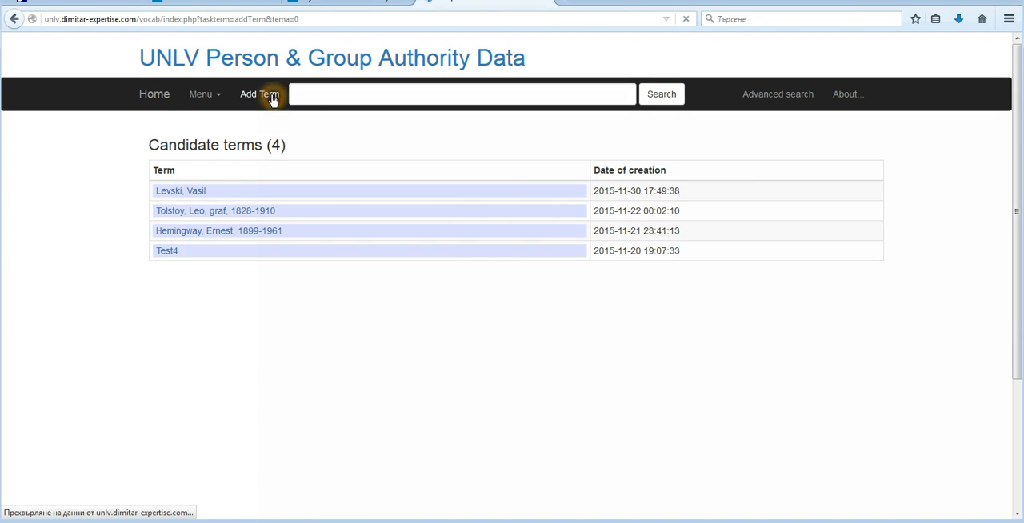
left_click(196, 324)
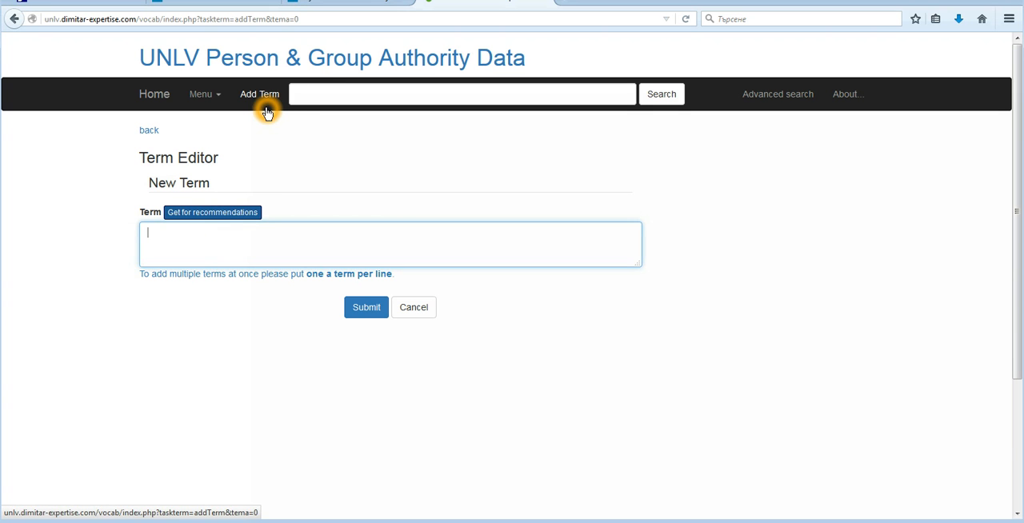
Open the term "Levski, Vasil" from the list of candidate terms.
left_click(219, 98)
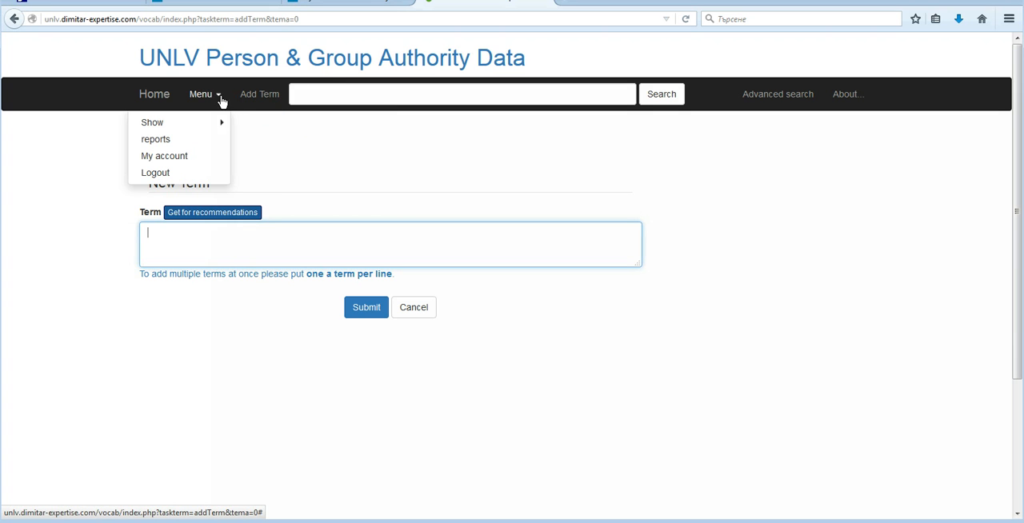
left_click(220, 126)
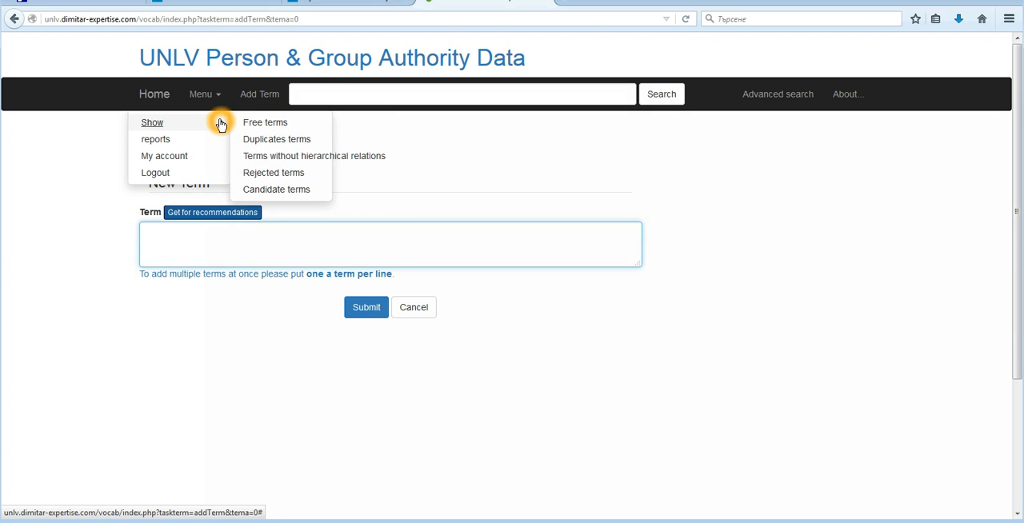
left_click(276, 192)
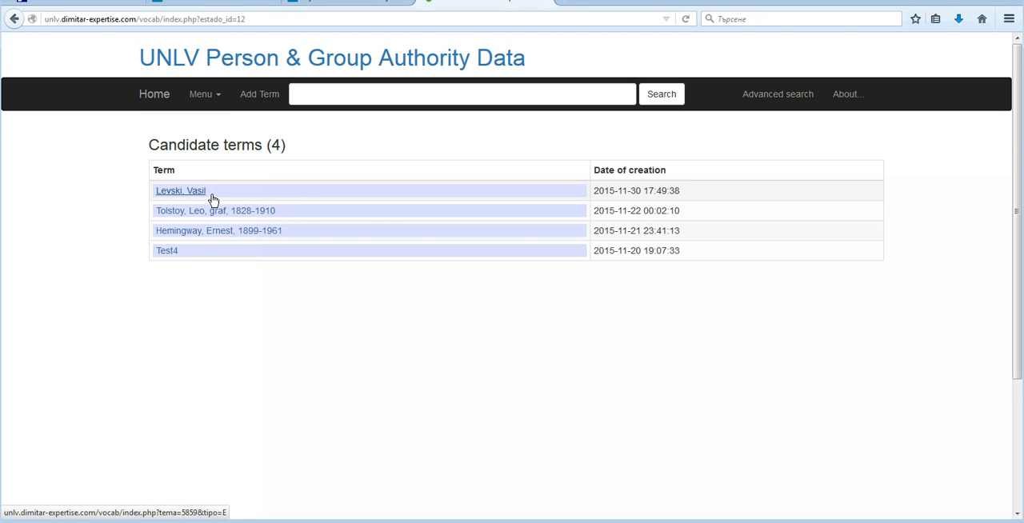
left_click(180, 192)
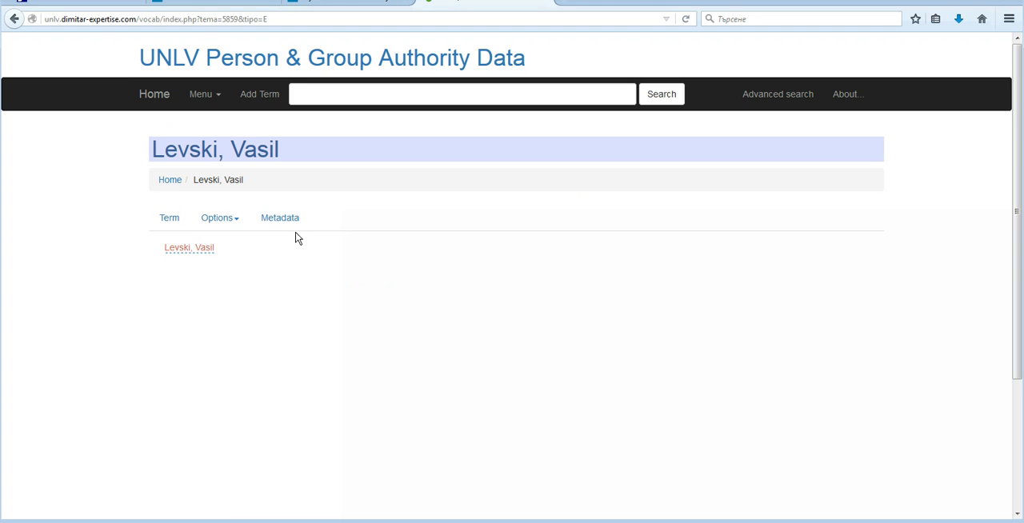
Check the options available for this candidate term and open its Notes Editor.
left_click(236, 222)
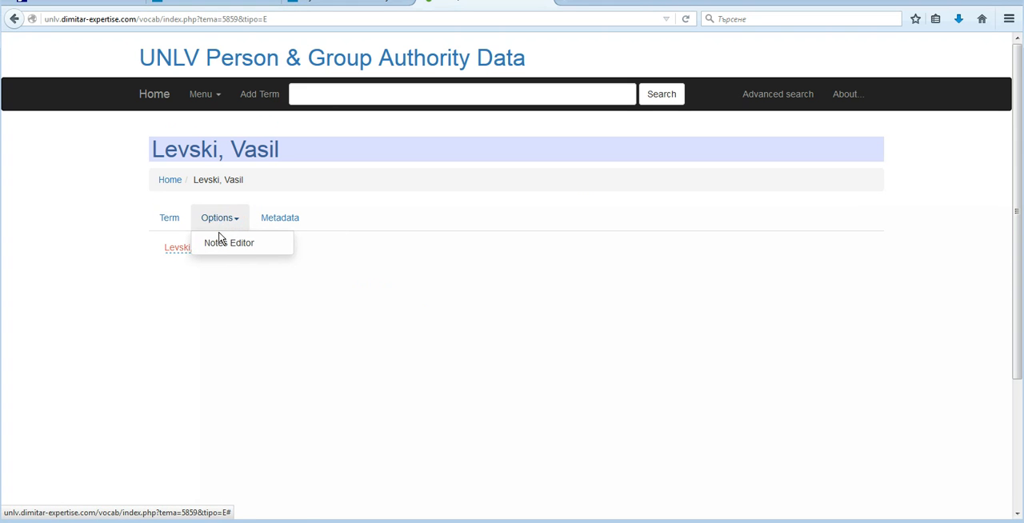
left_click(224, 247)
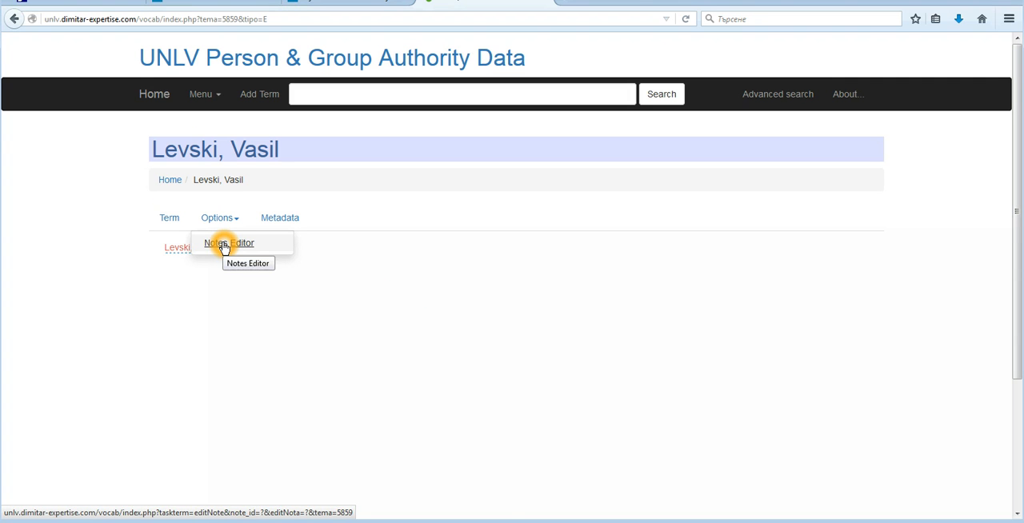
left_click(224, 245)
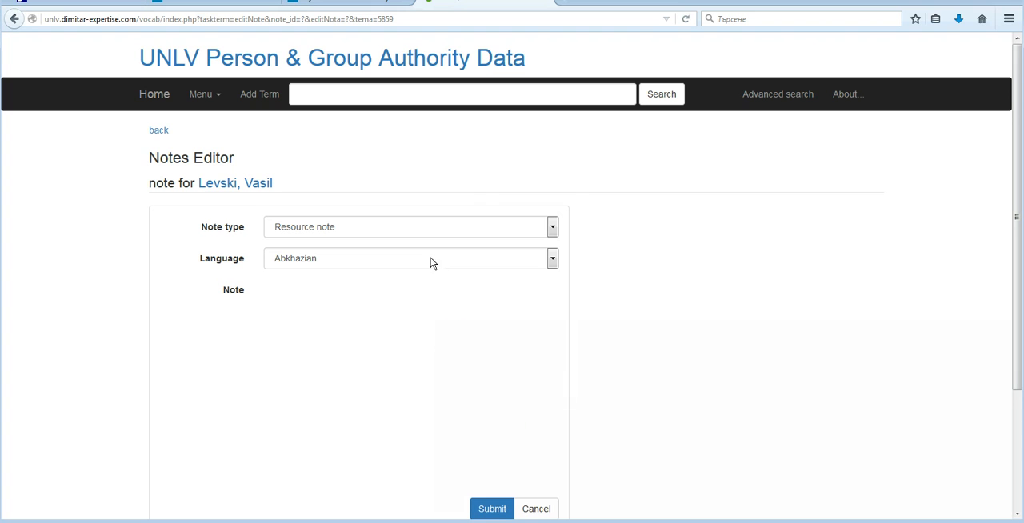
left_click(461, 232)
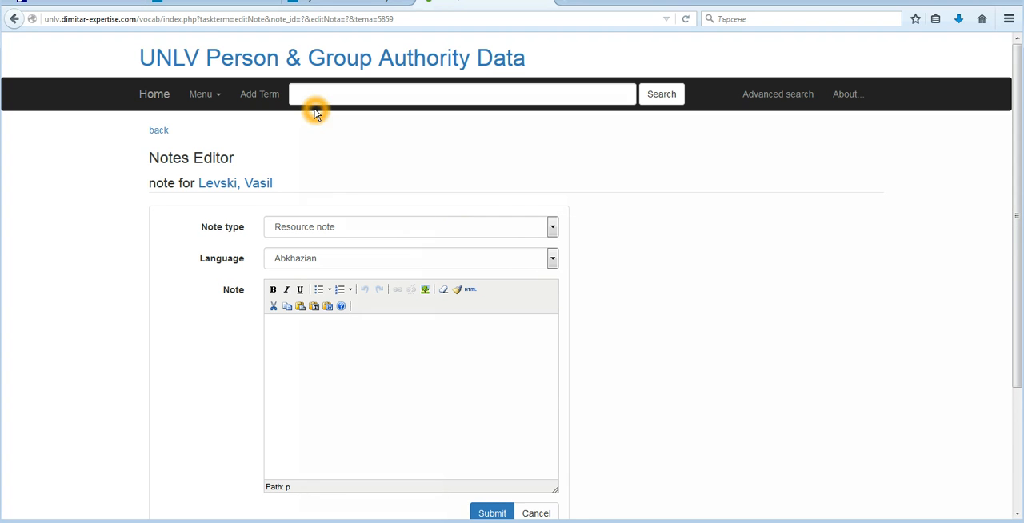
Leave the note unsaved, return to the vocabulary's home page and list the terms beginning with I.
left_click(258, 96)
left_click(216, 94)
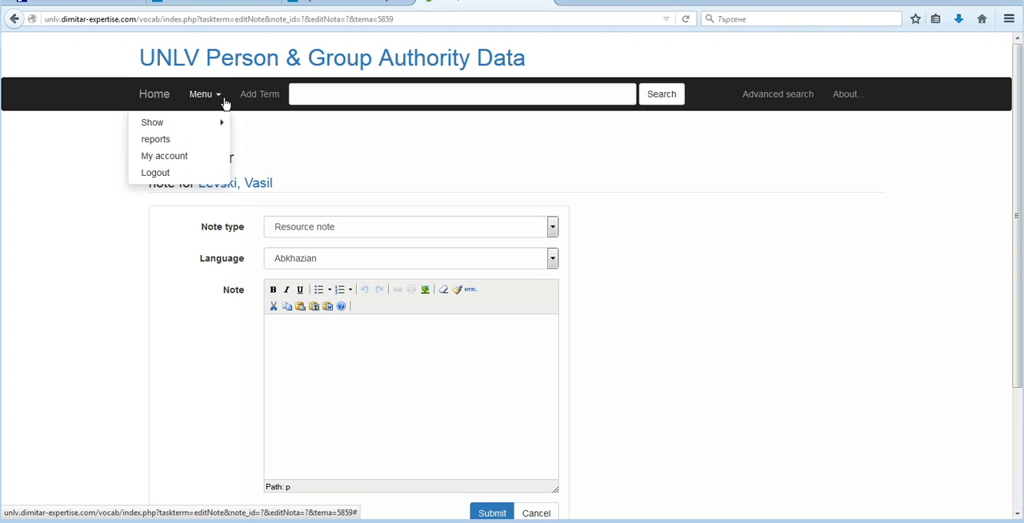
left_click(184, 98)
left_click(156, 101)
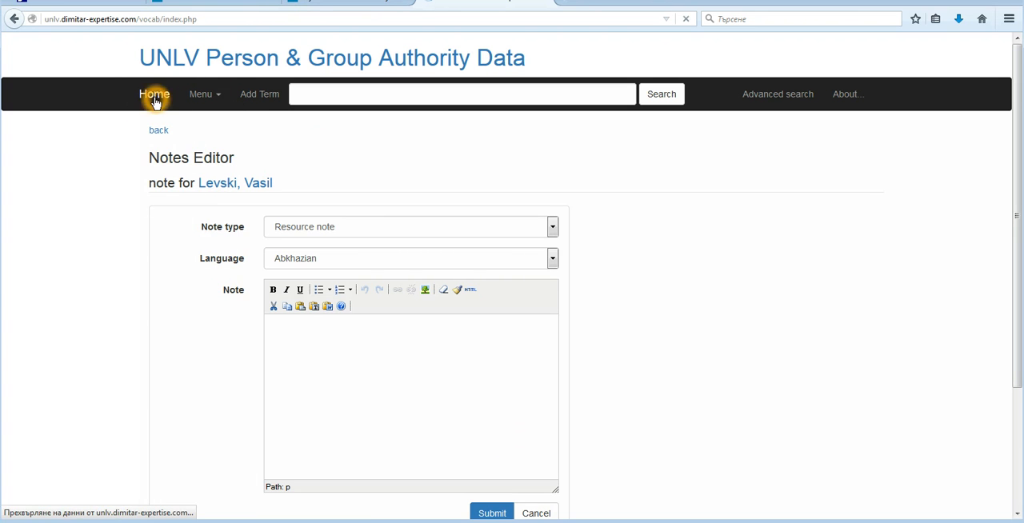
left_click(426, 146)
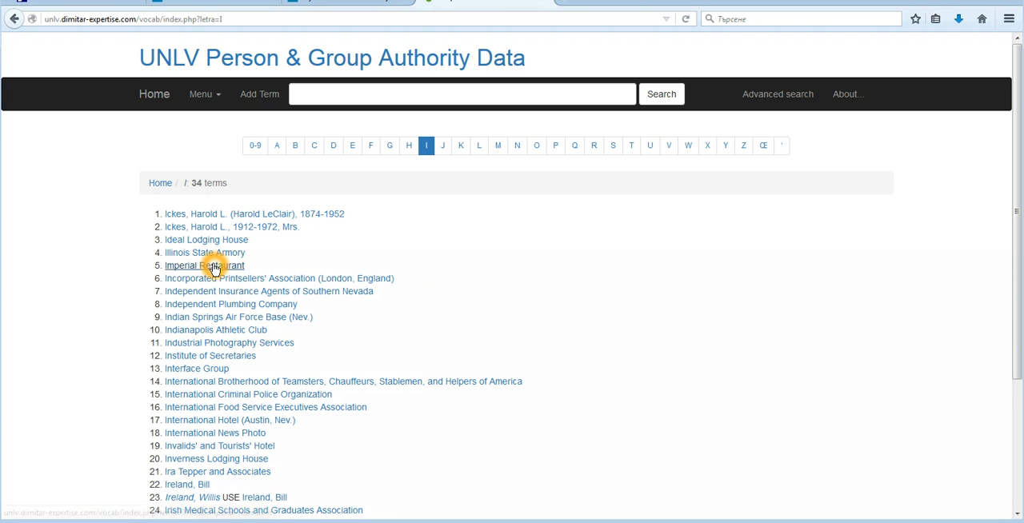
Open the term "Imperial Restaurant" from the list and check which Options entries the creator account gets for it.
left_click(214, 266)
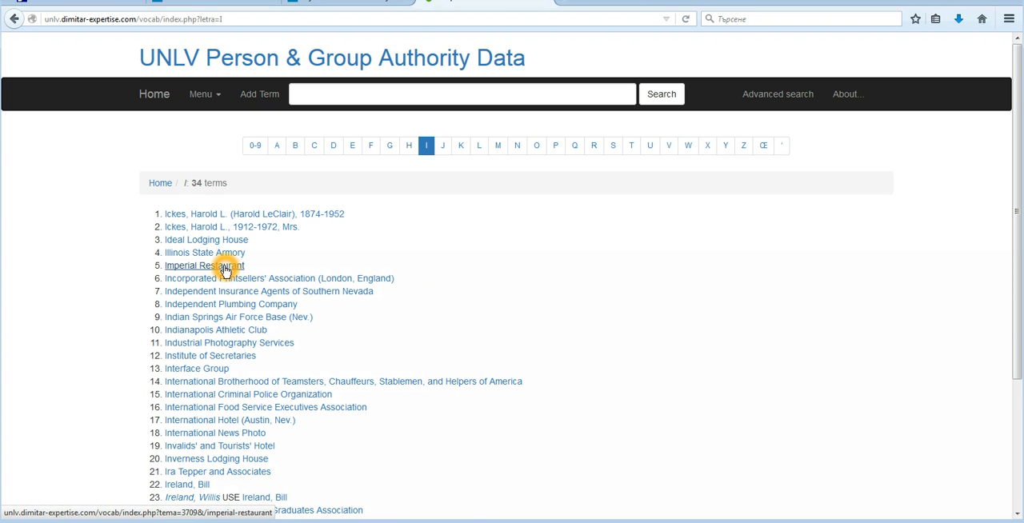
left_click(223, 222)
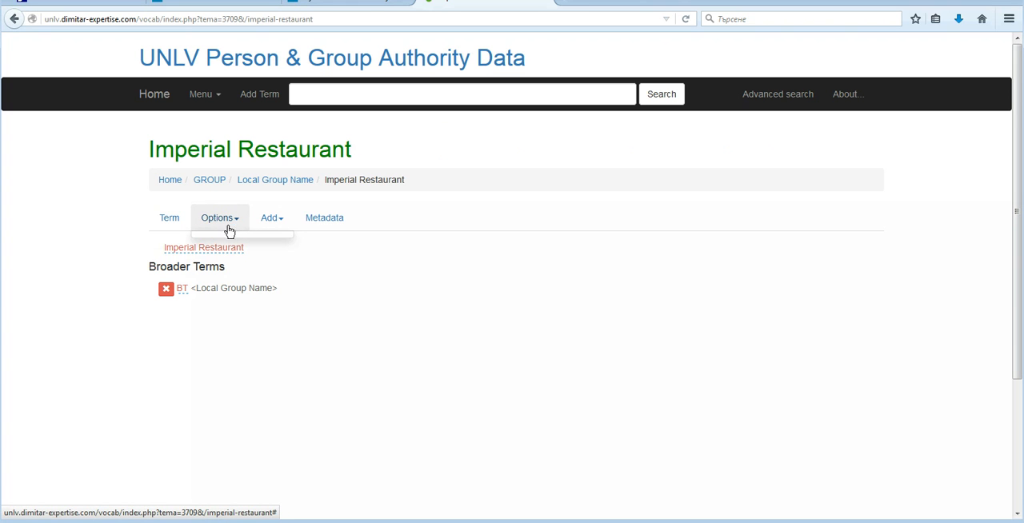
left_click(213, 224)
left_click(235, 221)
Show what the creator account can add to the Imperial Restaurant term, pointing out Note and Web resource.
left_click(275, 219)
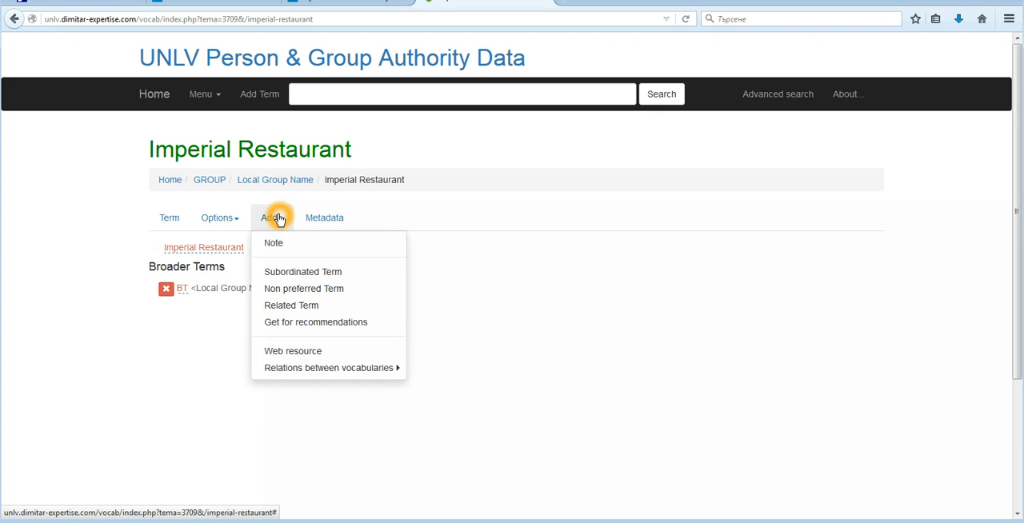
left_click(276, 248)
left_click(280, 246)
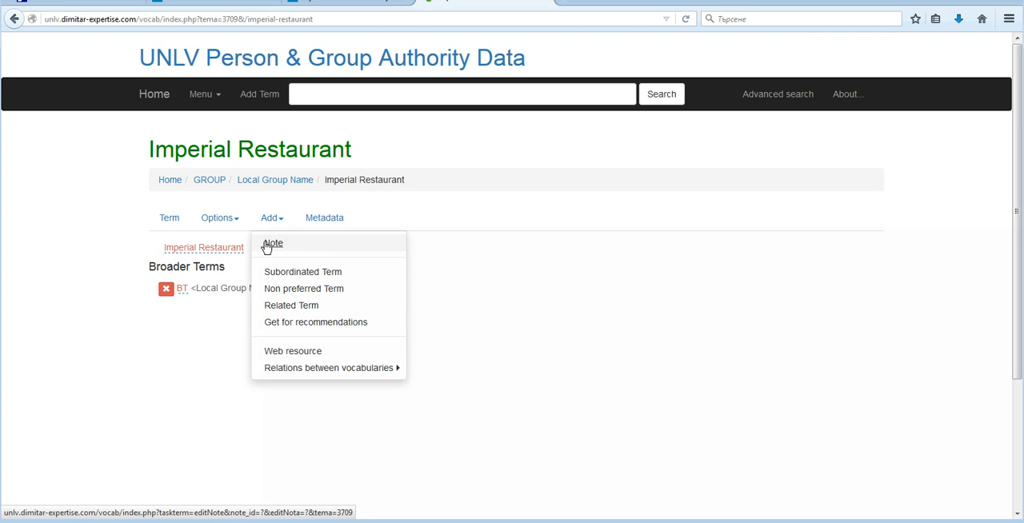
left_click(273, 247)
left_click(289, 356)
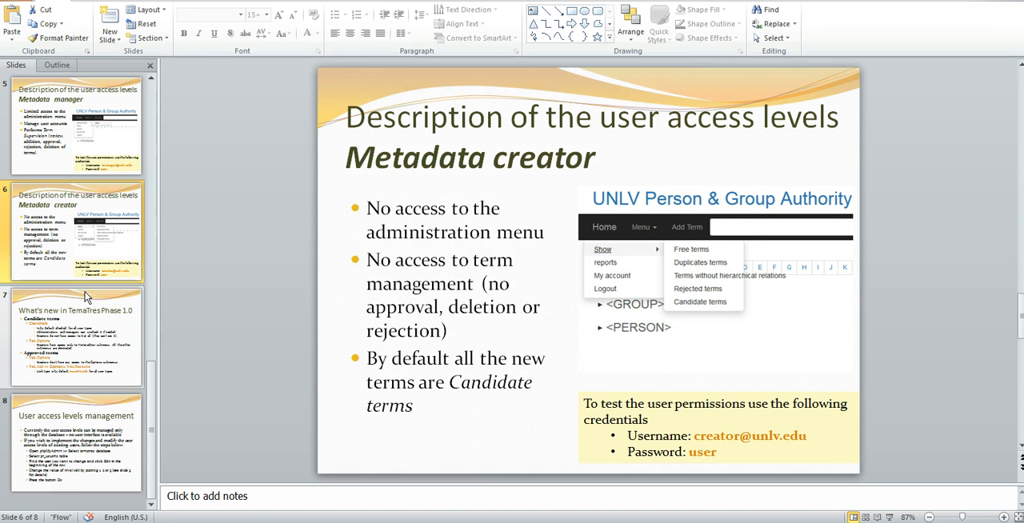
Switch to the PowerPoint presentation and show slide 7, "What's new in TemaTres Phase 1.0".
left_click(87, 354)
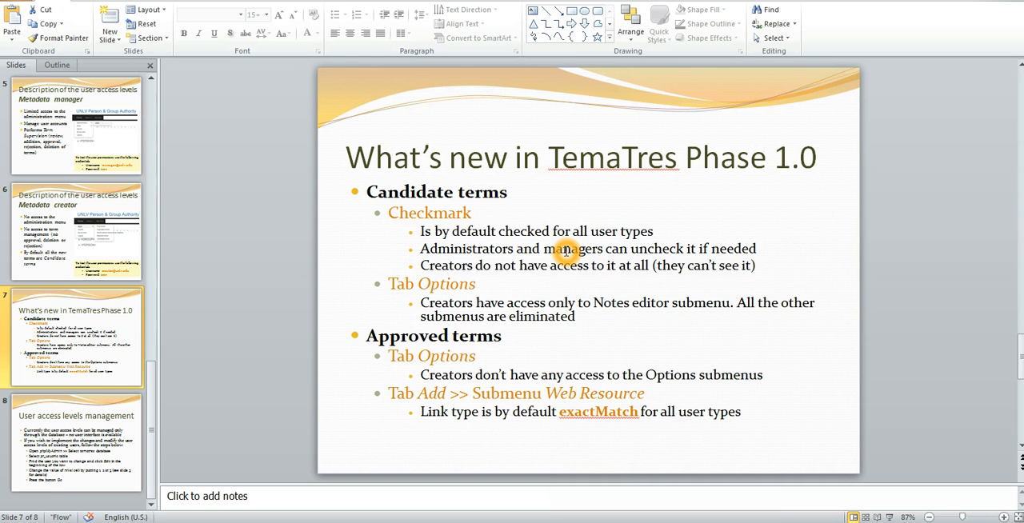